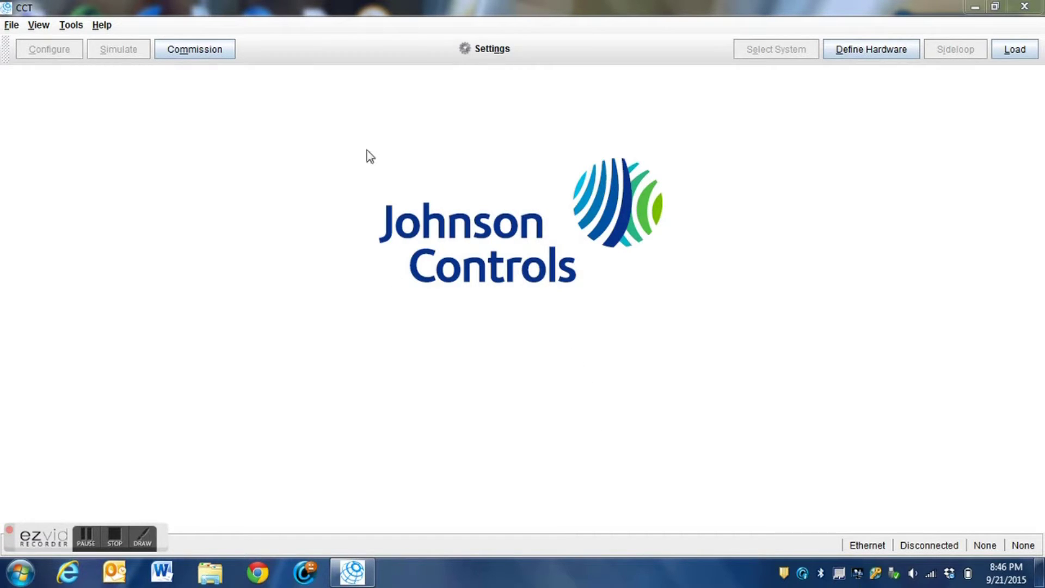
Check the CCT version information from the Help menu, then dismiss it
left_click(103, 26)
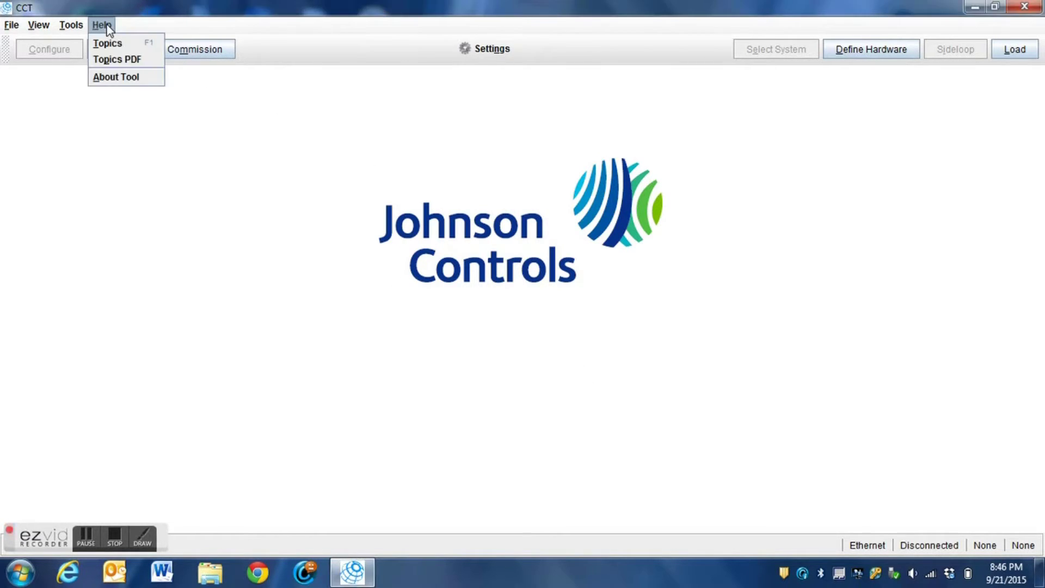
left_click(116, 80)
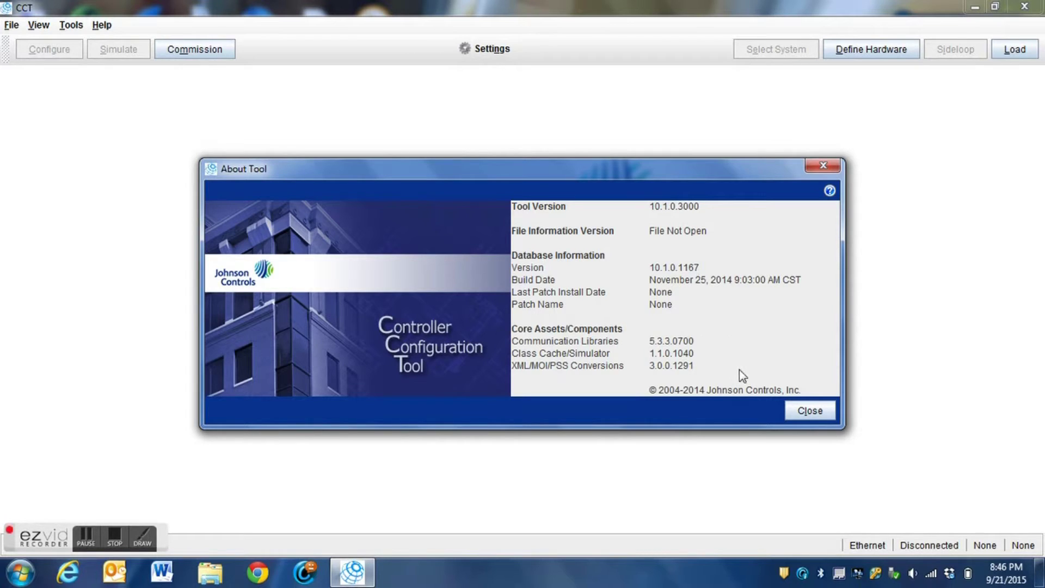
left_click(809, 413)
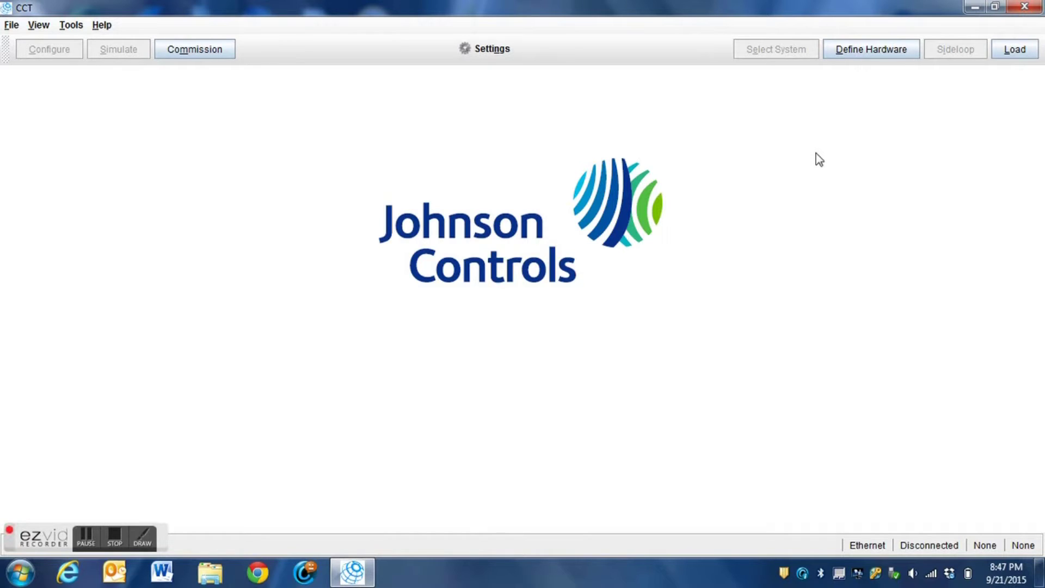
Create system 'AHU' as Air Handling Units, Mixed Air Single Duct, in Imperial units
left_click(11, 28)
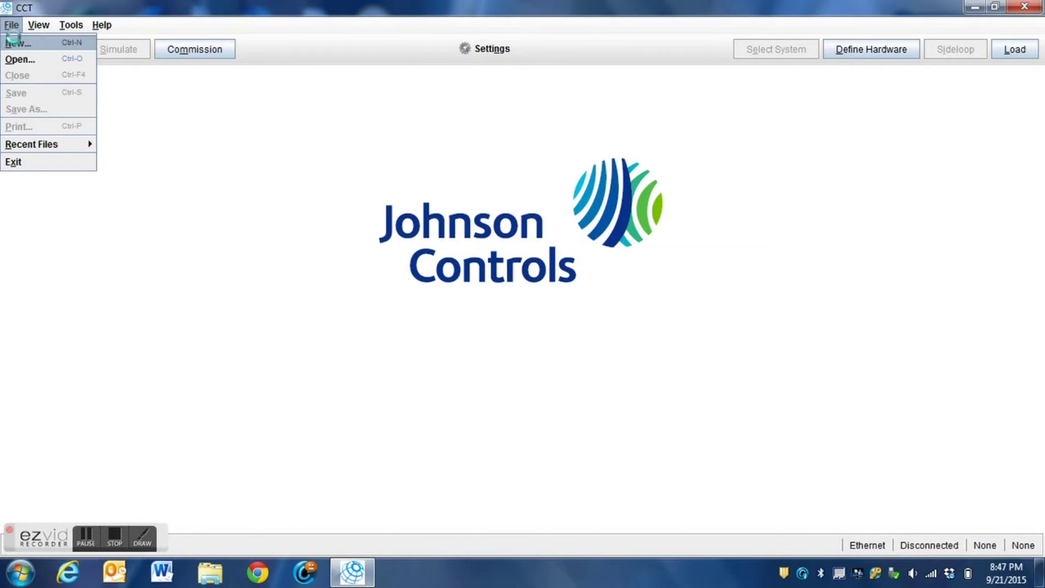
left_click(14, 39)
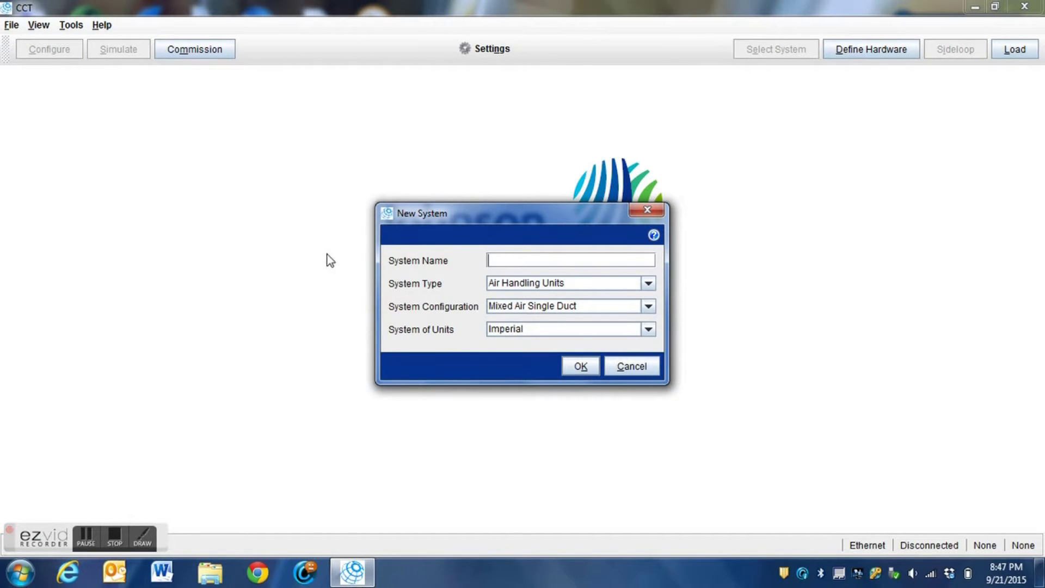
left_click_drag(500, 218, 488, 176)
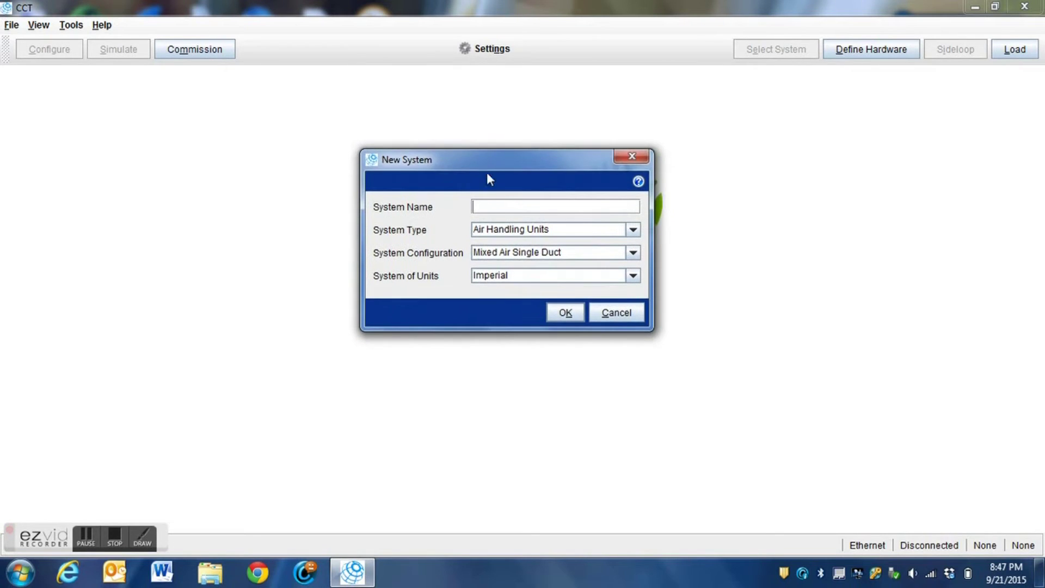
type("AHU")
left_click(533, 232)
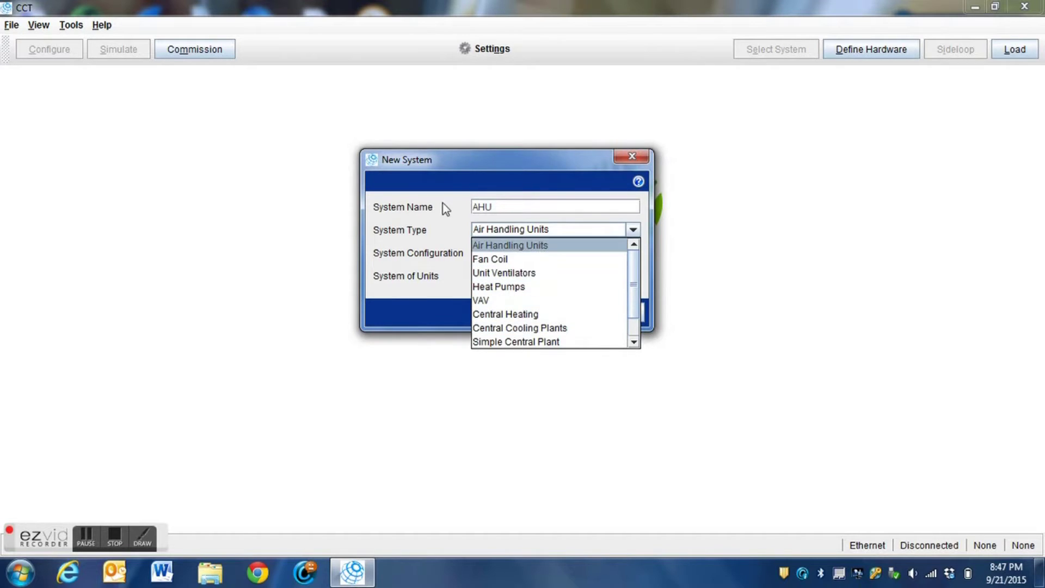
left_click(442, 227)
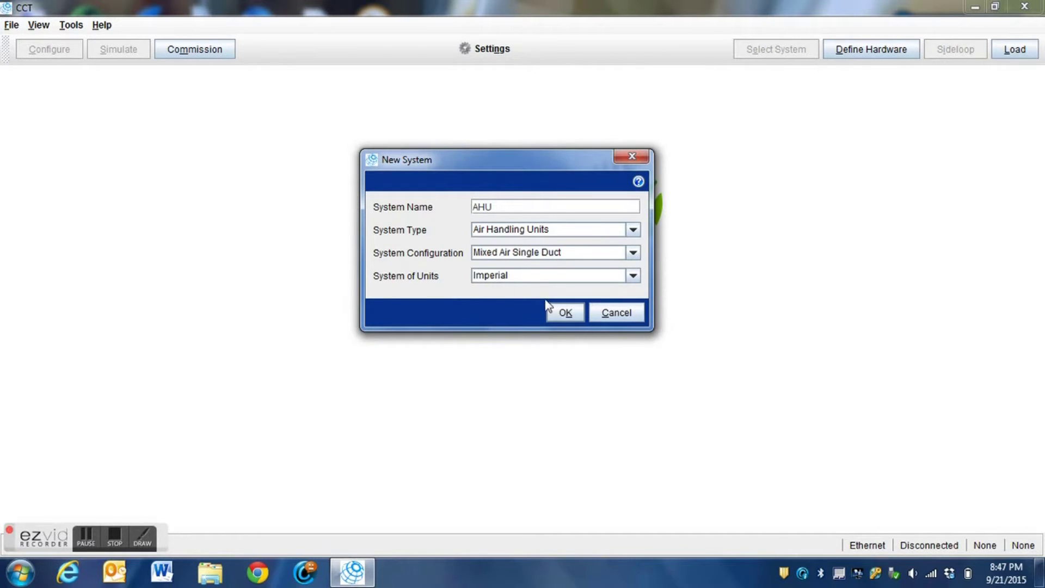
left_click(516, 277)
left_click(516, 276)
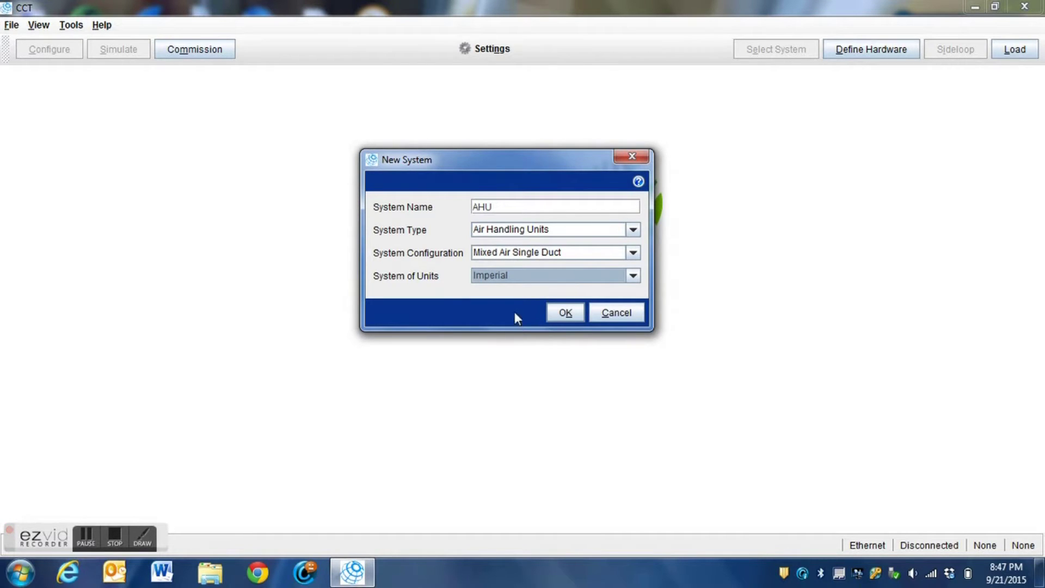
left_click(514, 255)
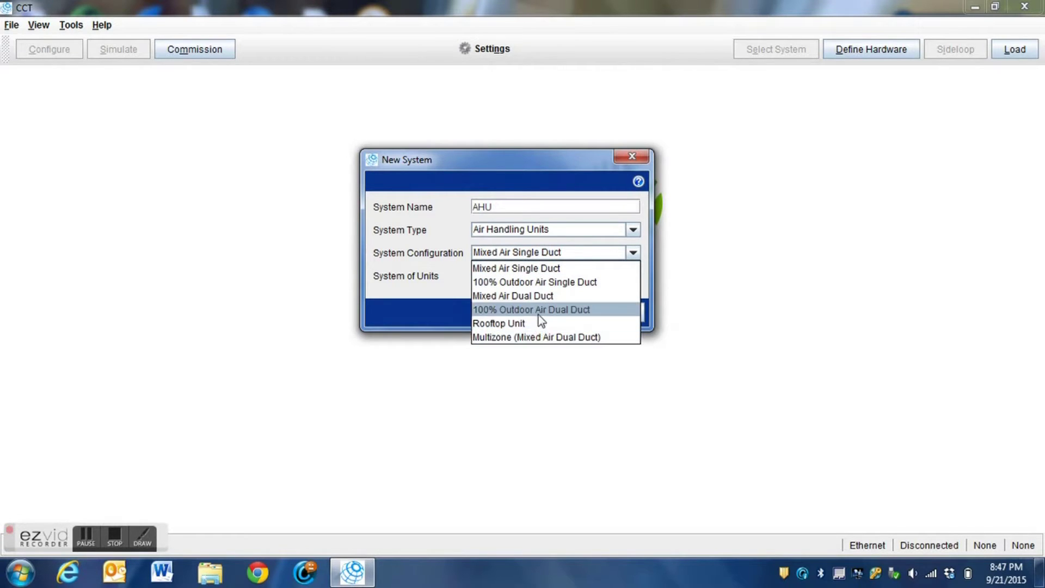
left_click(412, 250)
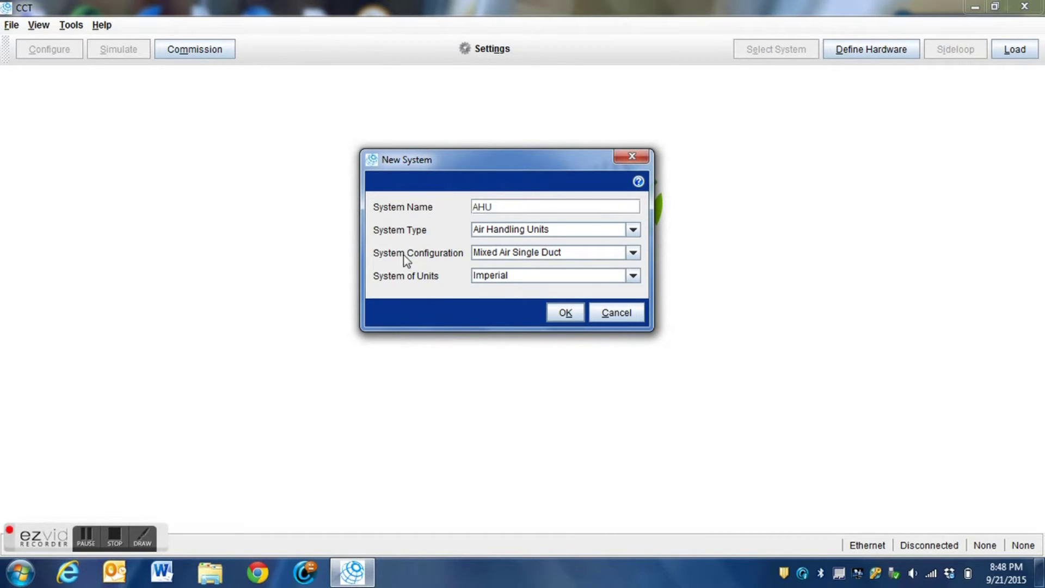
left_click(556, 312)
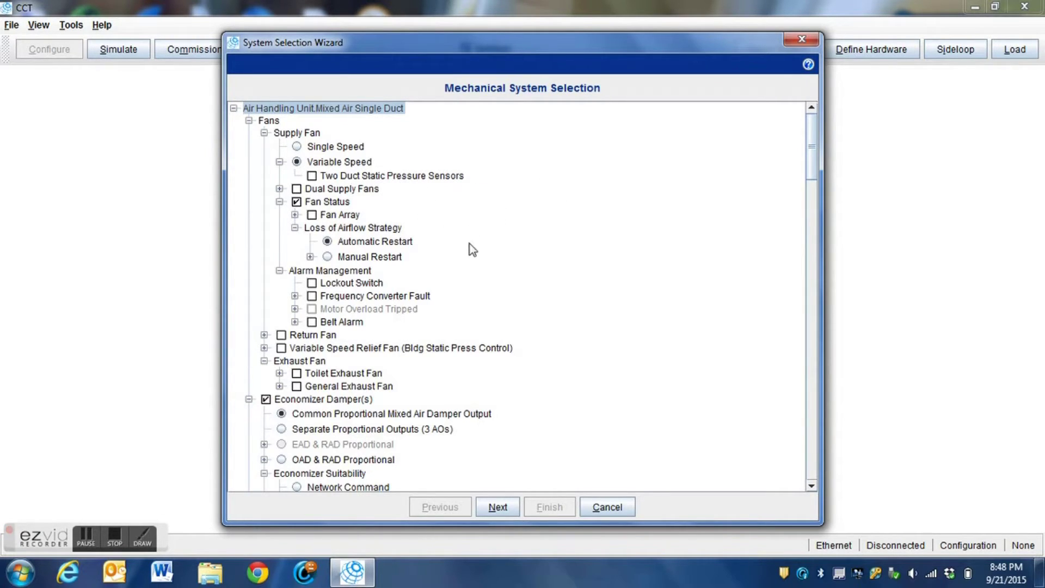
Review the Mechanical System Selection options and advance to Control Logic Selection
scroll(498, 269, "down", 8)
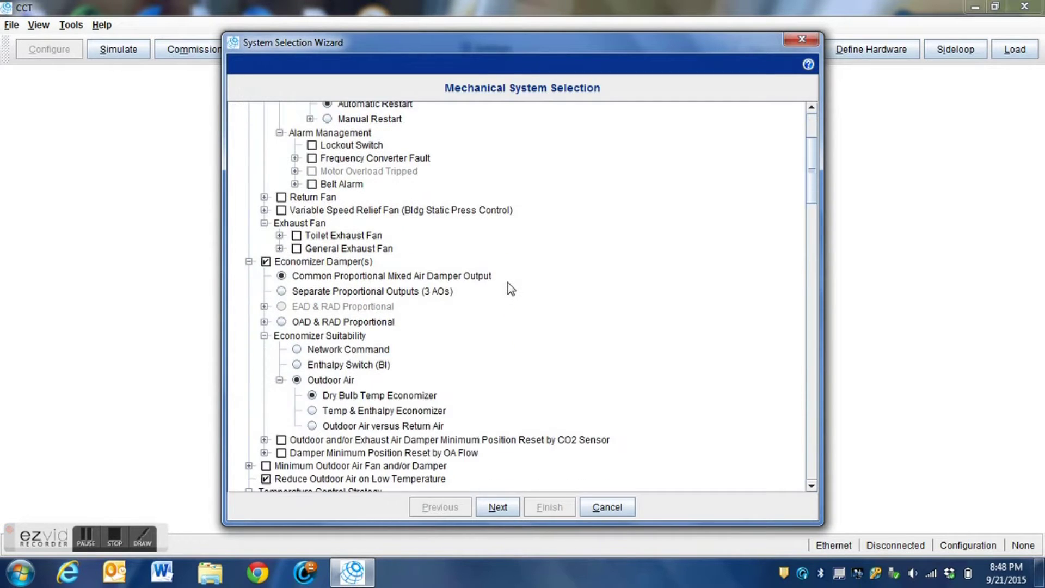
scroll(511, 289, "down", 12)
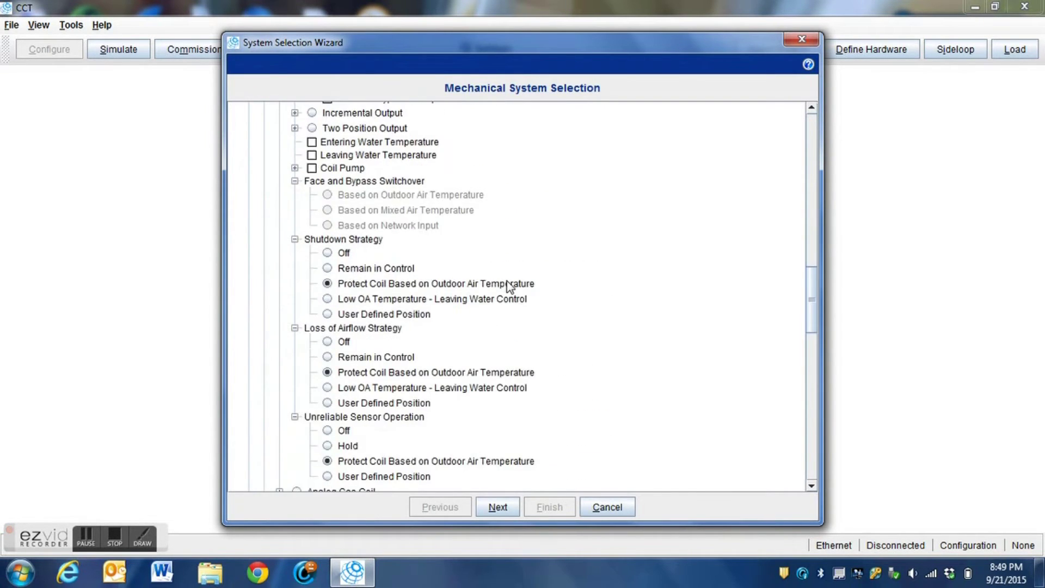
scroll(510, 287, "up", 4)
scroll(507, 282, "up", 15)
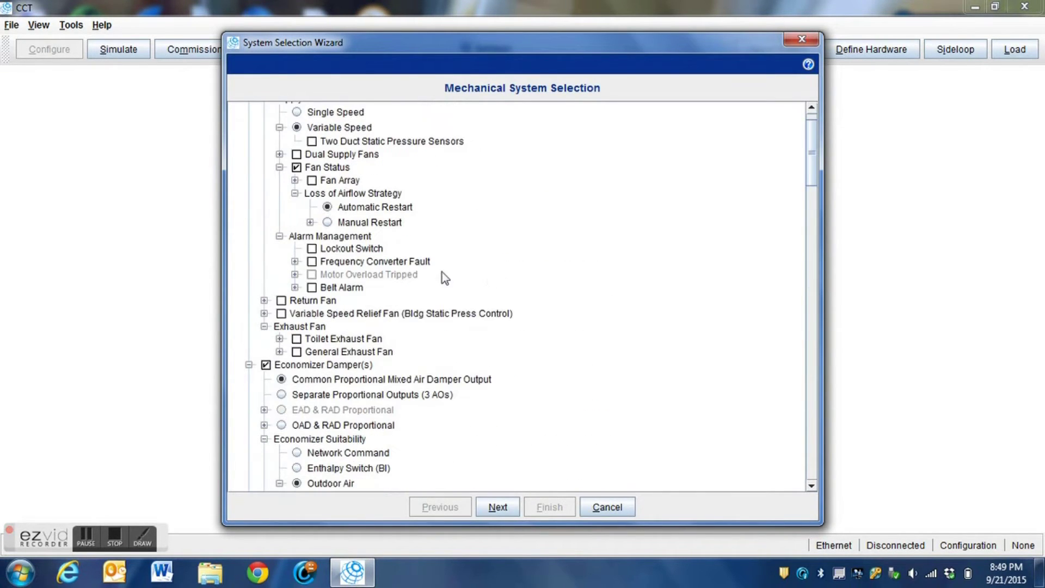
scroll(450, 293, "up", 3)
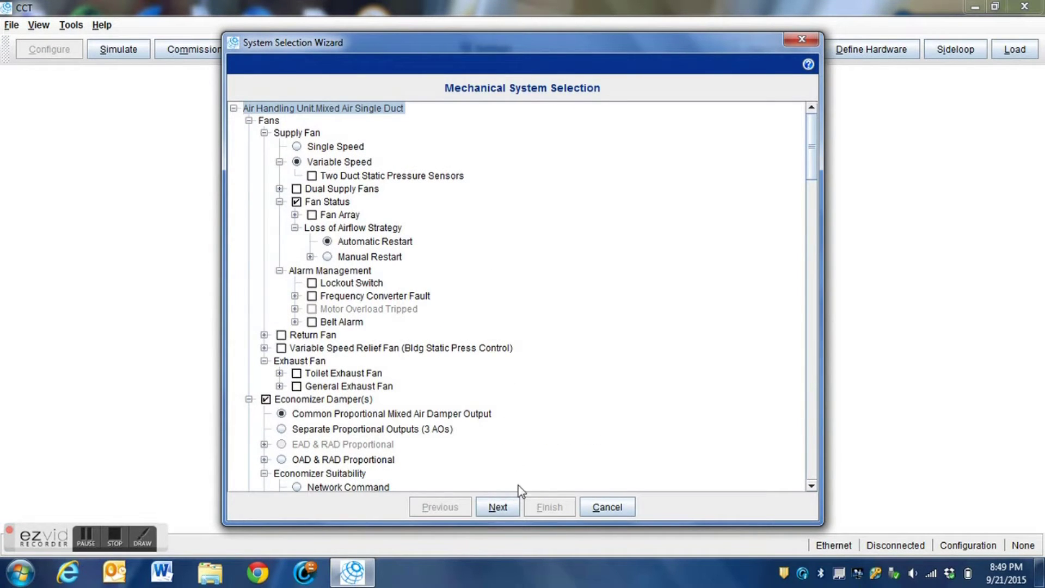
left_click(492, 509)
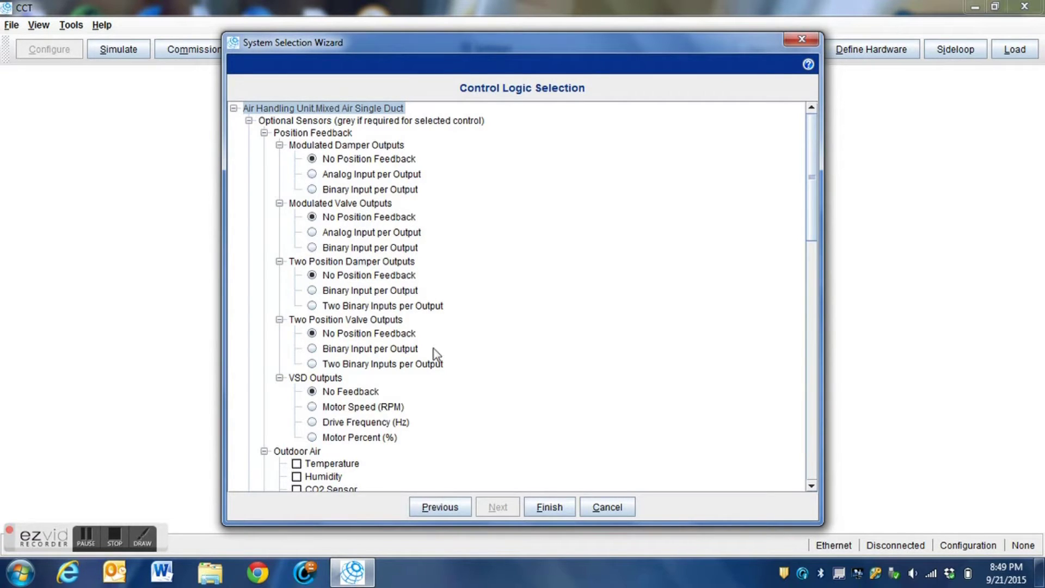
scroll(438, 299, "down", 14)
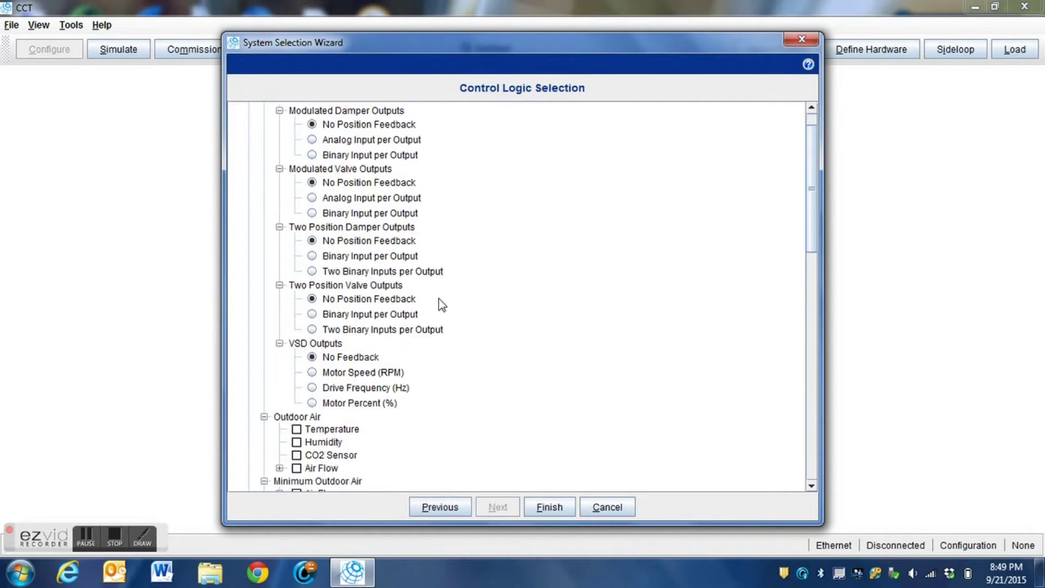
scroll(439, 299, "down", 5)
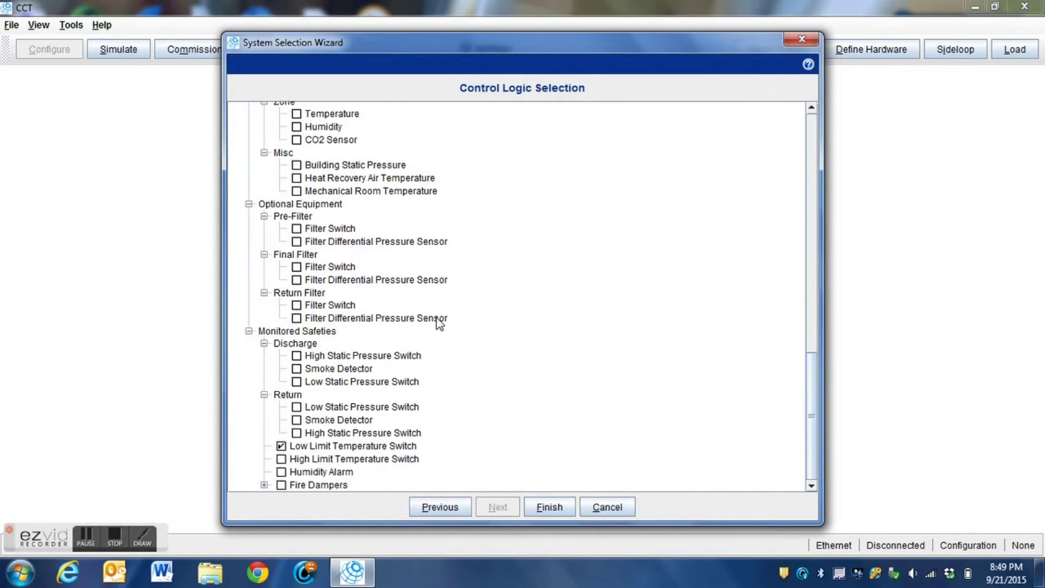
scroll(439, 321, "up", 10)
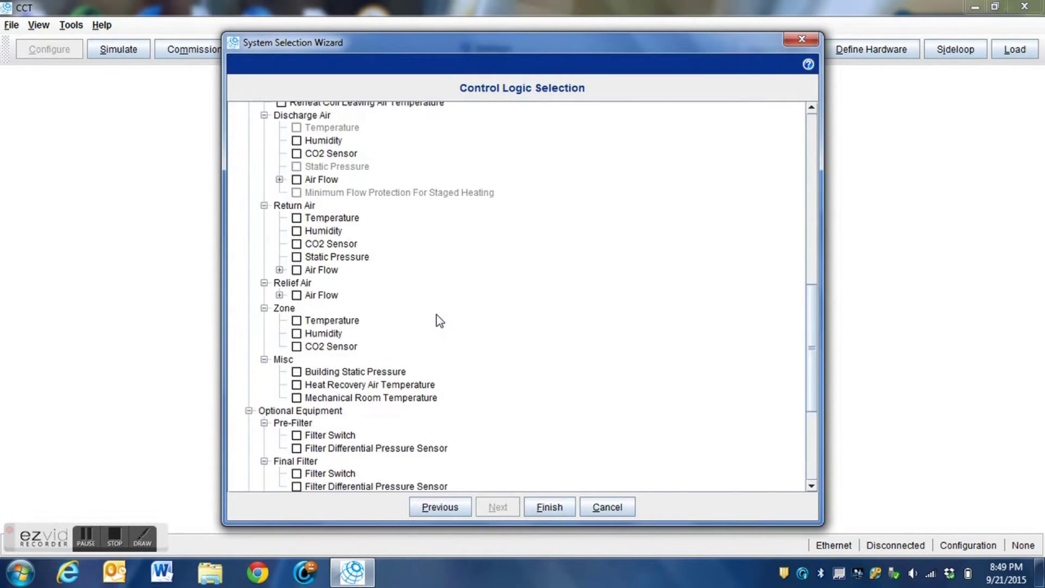
Finish the wizard to generate AHU.caf, then maximize its application lists
left_click(545, 507)
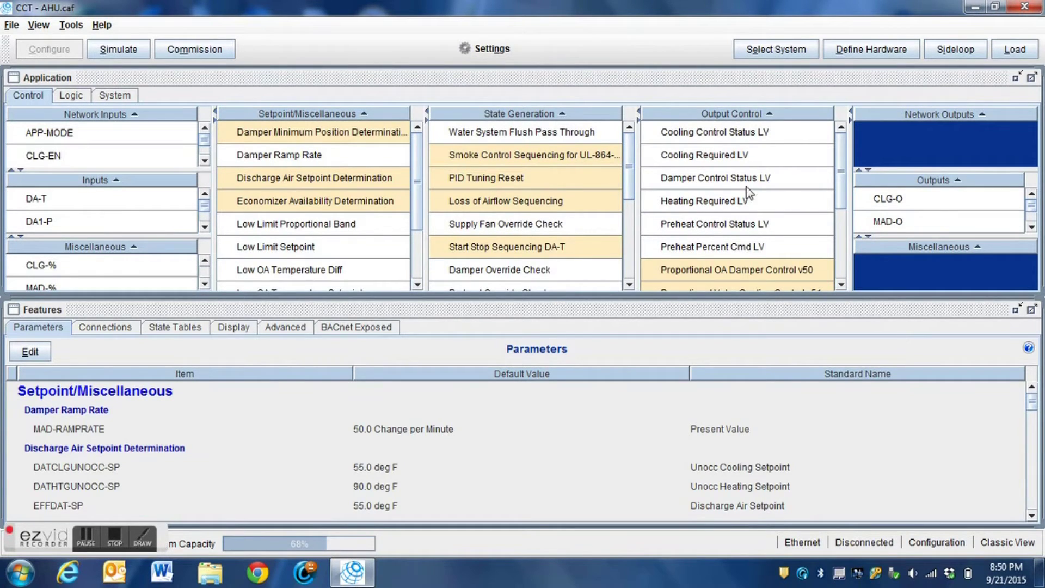
left_click(1031, 77)
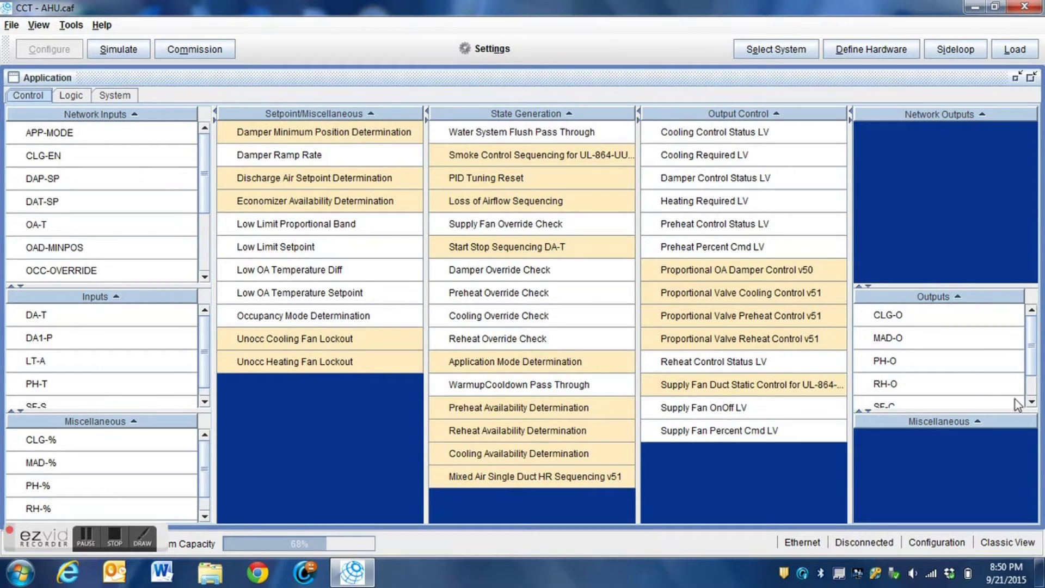
Bring up the context menu for Proportional OA Damper Control v50 in Output Control
right_click(696, 263)
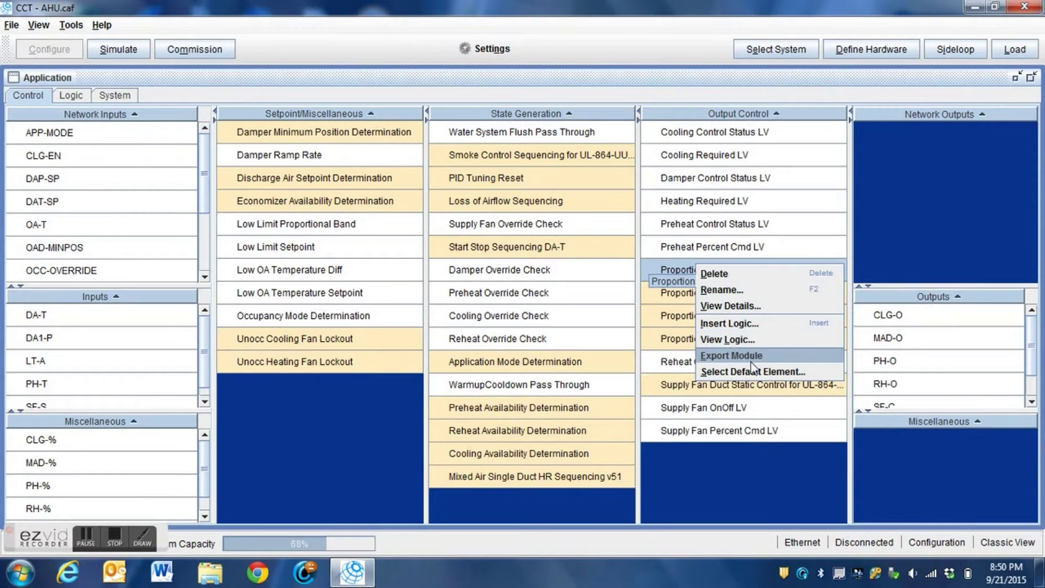
View the Proportional OA Damper Control v50 logic diagram, then return to the Control overview
left_click(728, 340)
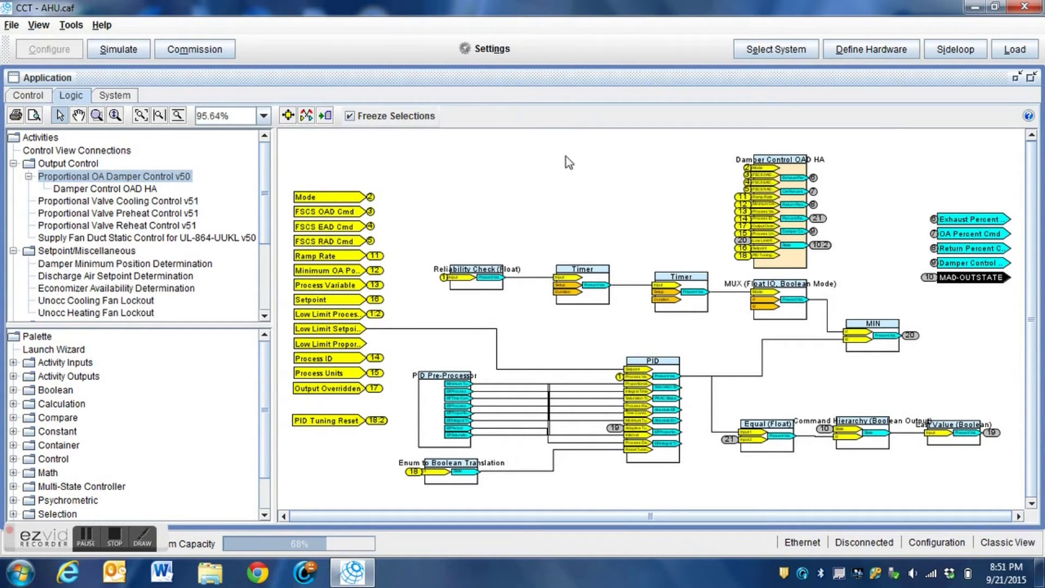
left_click(29, 98)
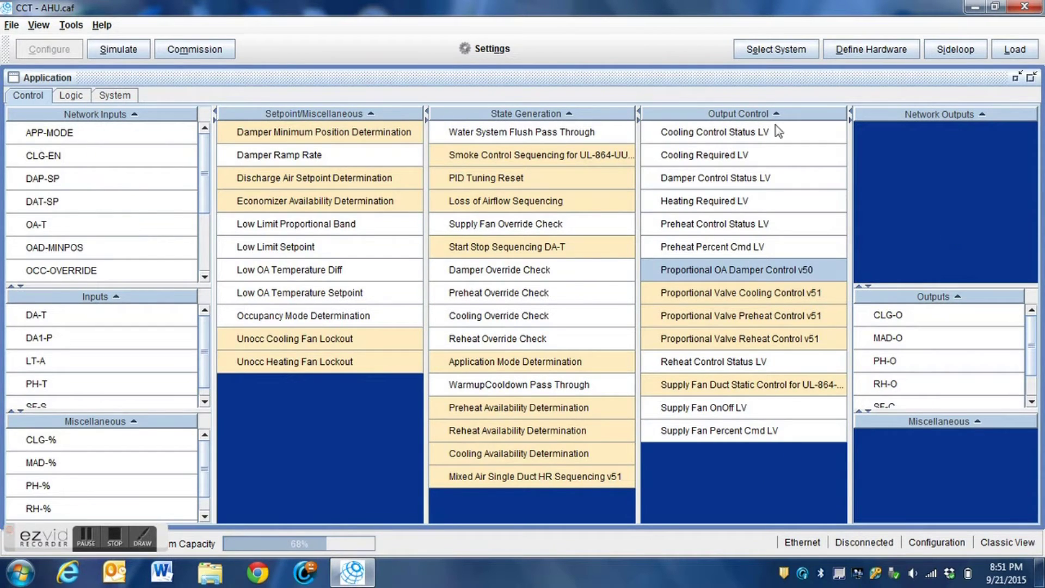
Open Define Hardware and browse field controllers, keeping MS-FEC26XX unchanged
left_click(861, 49)
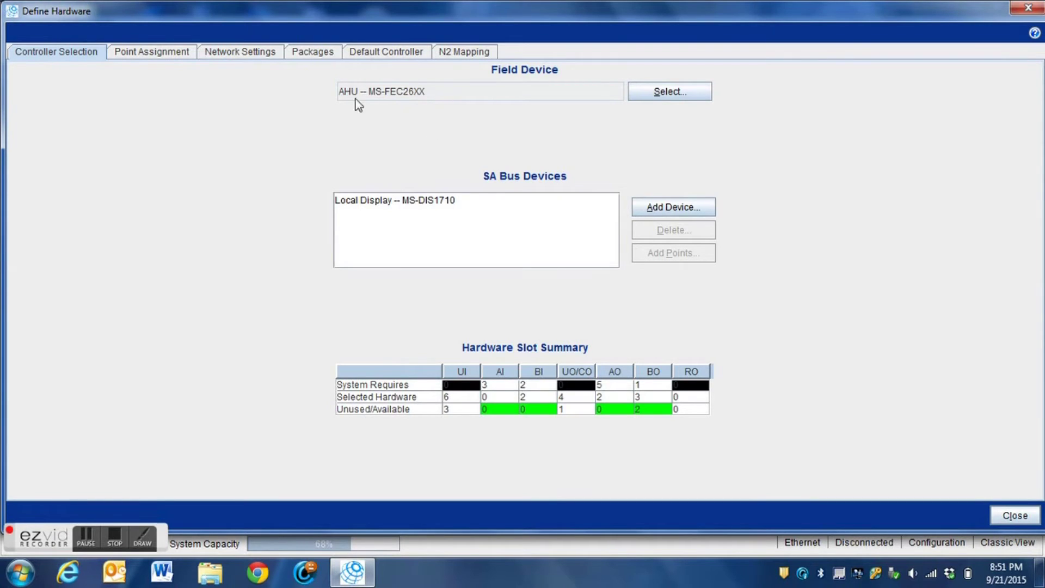
left_click(670, 92)
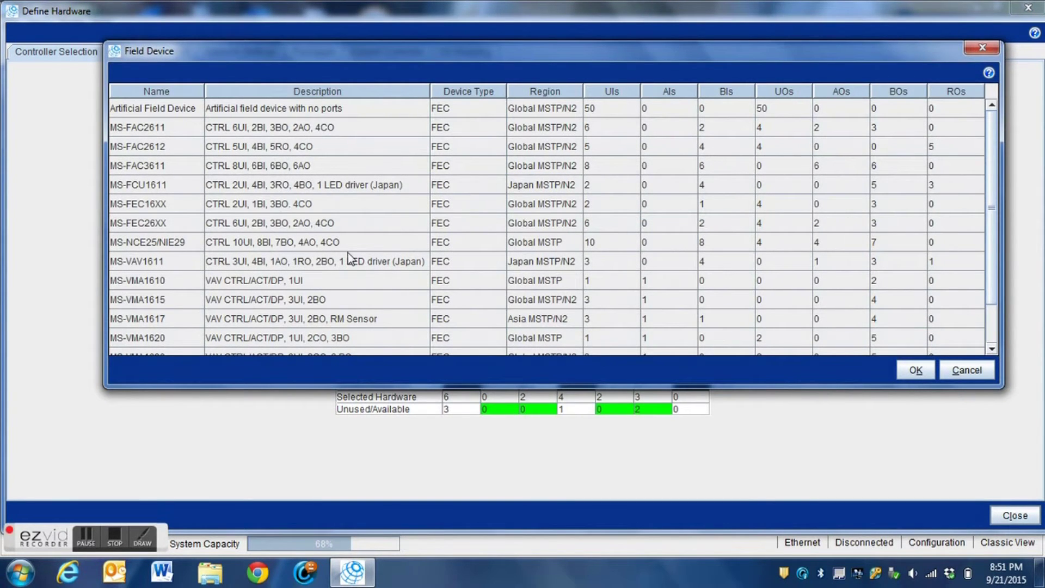
scroll(348, 252, "down", 1)
scroll(348, 253, "up", 1)
left_click(968, 371)
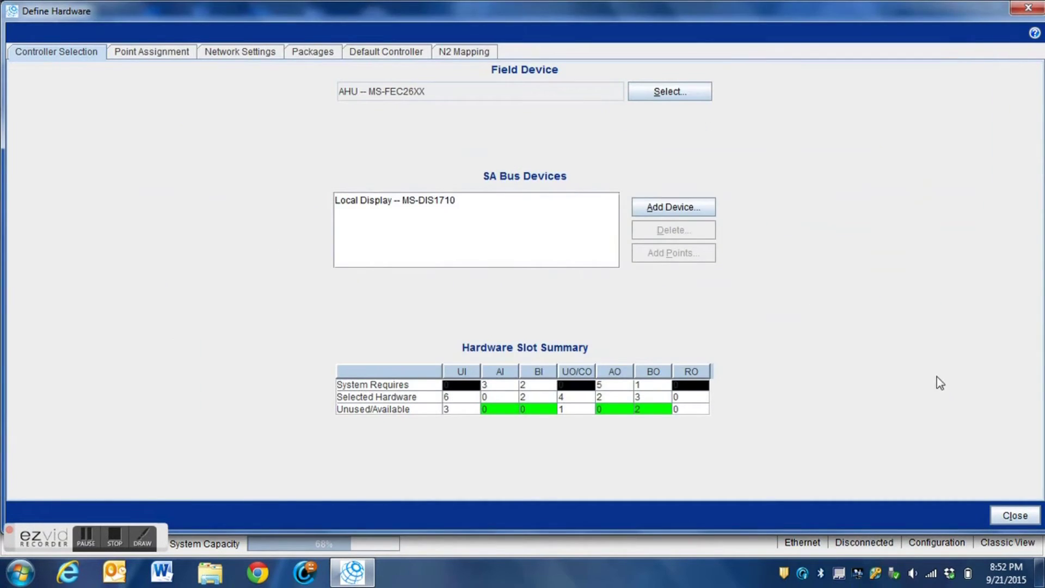
left_click(157, 52)
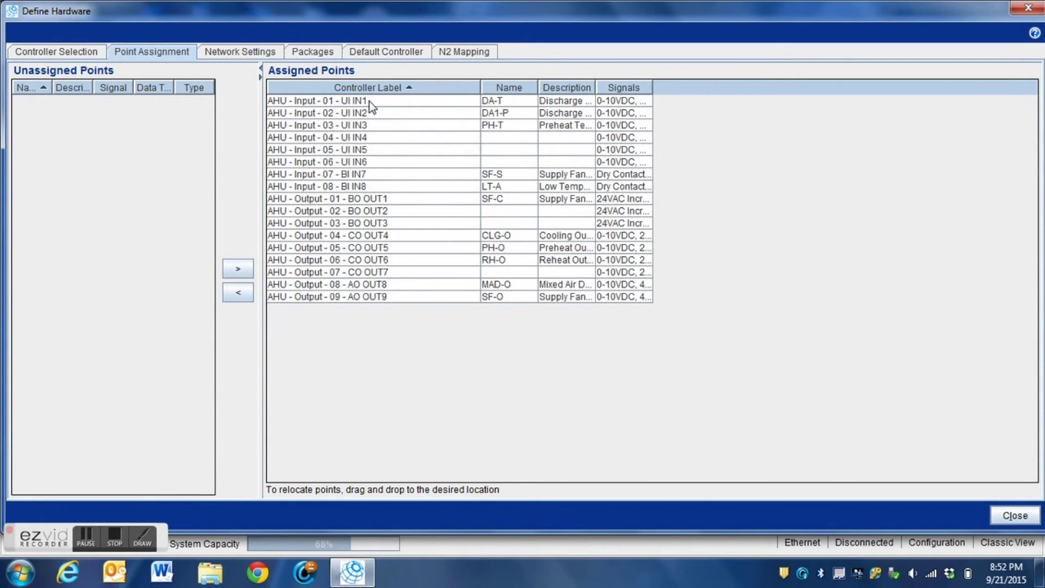
Select the DA-T point assigned to input 1 in the point assignment list
left_click(308, 101)
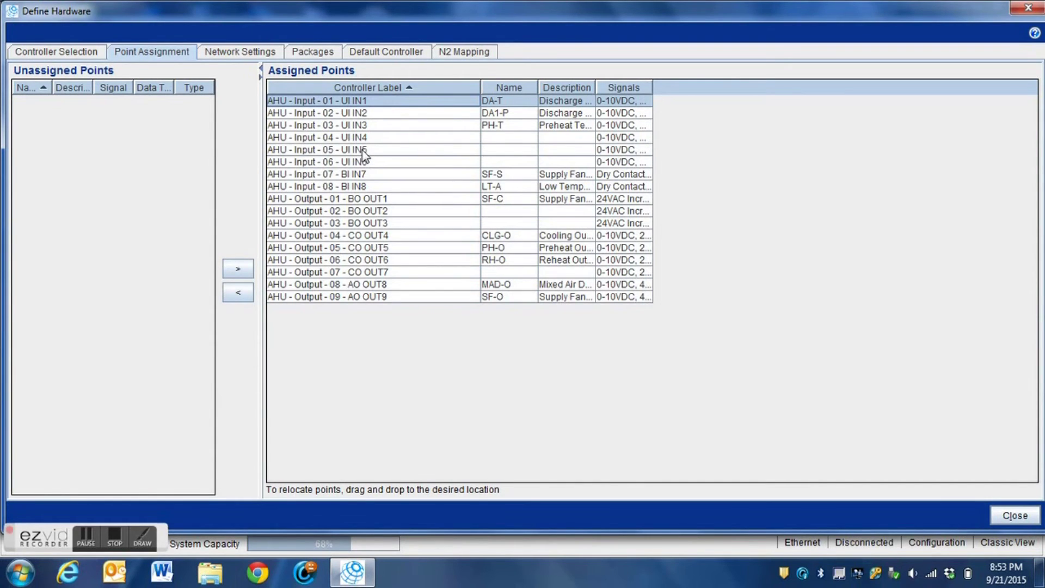
left_click(329, 112)
Move DA-T from Input-01 to Input-04 and back, then view Network Settings
left_click(329, 125)
left_click(327, 137)
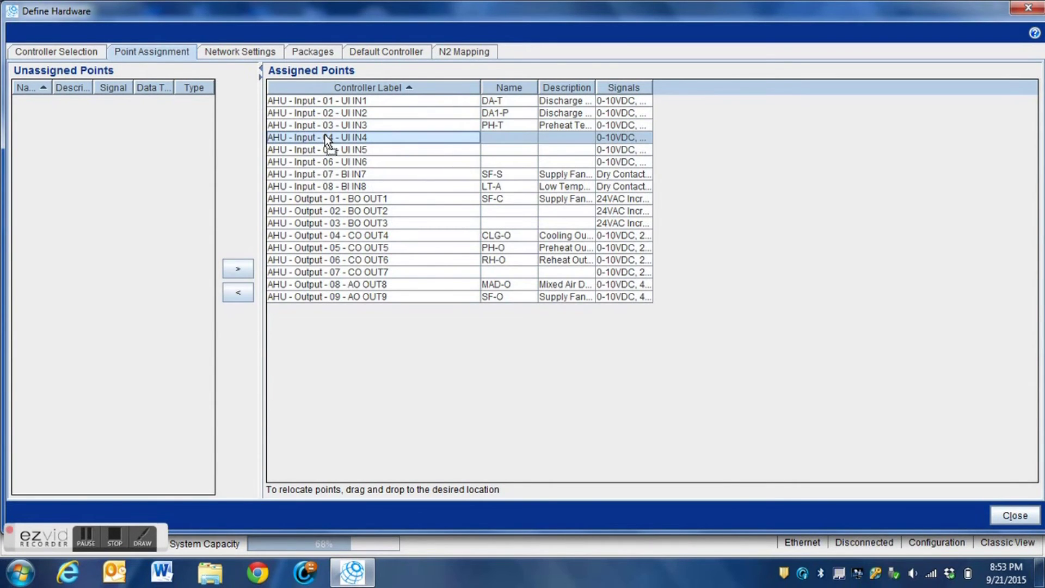
left_click_drag(327, 139, 329, 141)
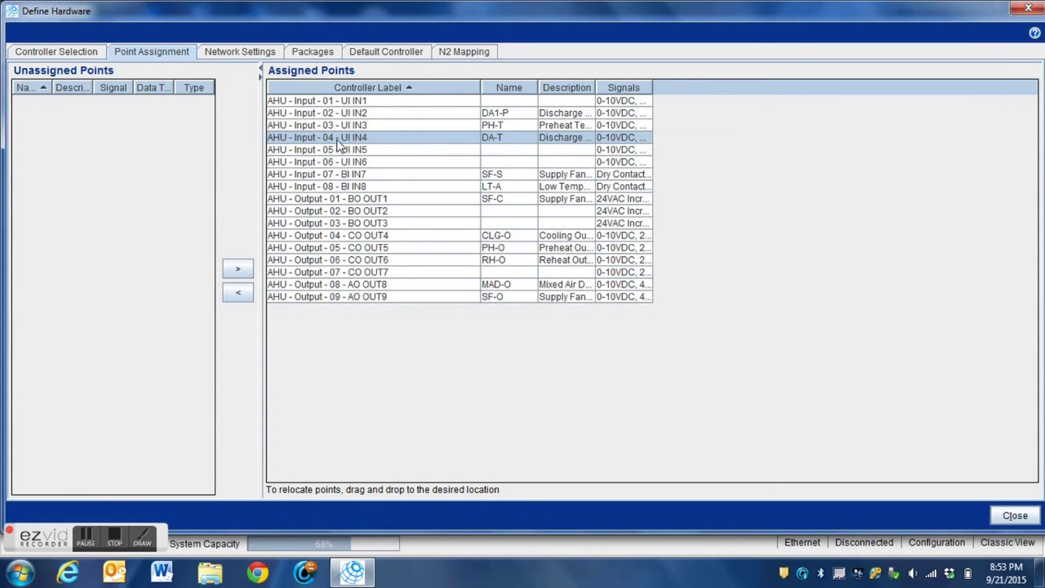
left_click_drag(340, 139, 336, 107)
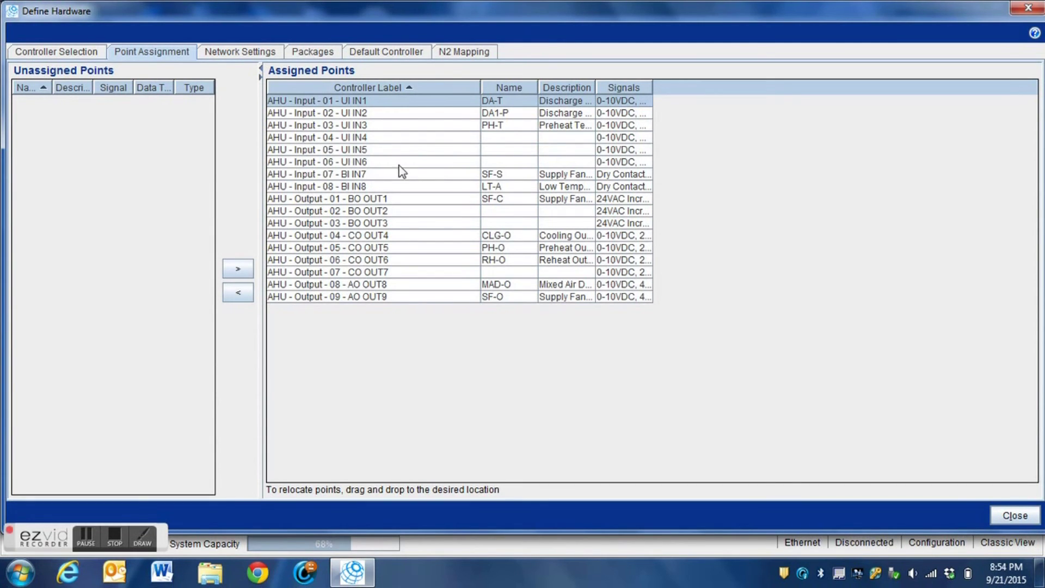
left_click(237, 55)
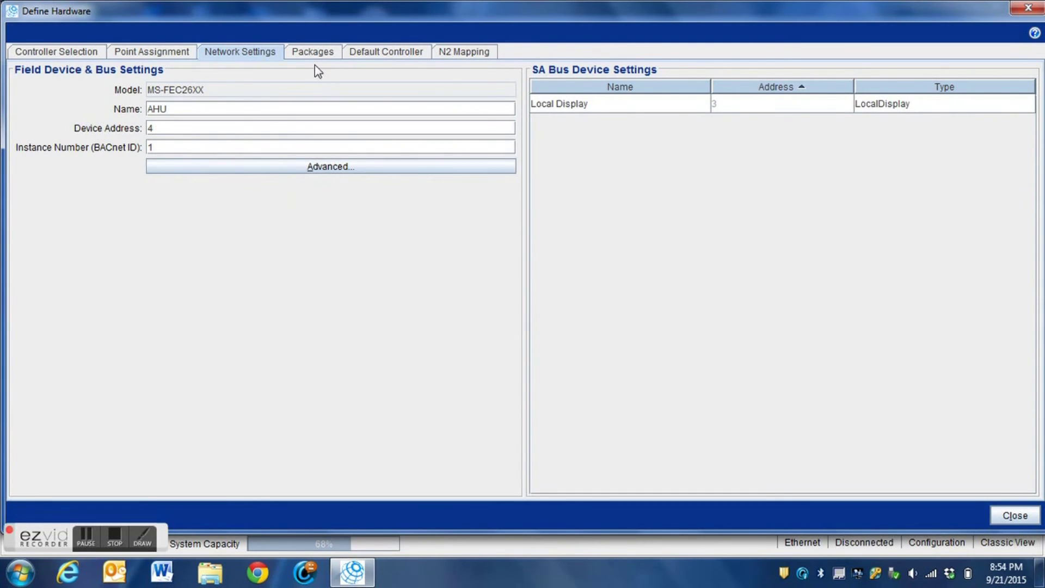
Review Packages and Default Controller, create the N2 mapping, and close Define Hardware
left_click(307, 53)
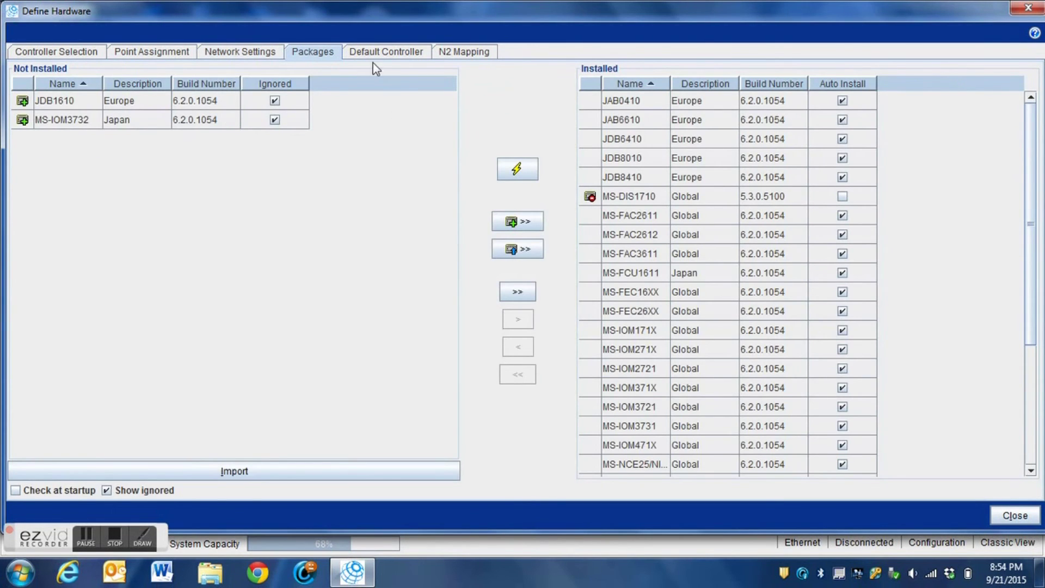
left_click(364, 51)
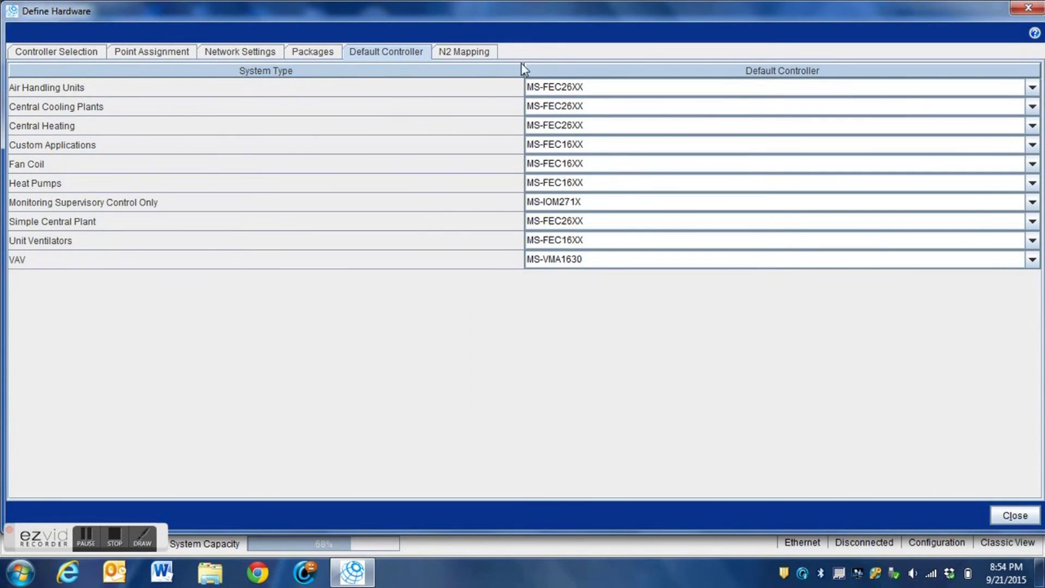
left_click(472, 51)
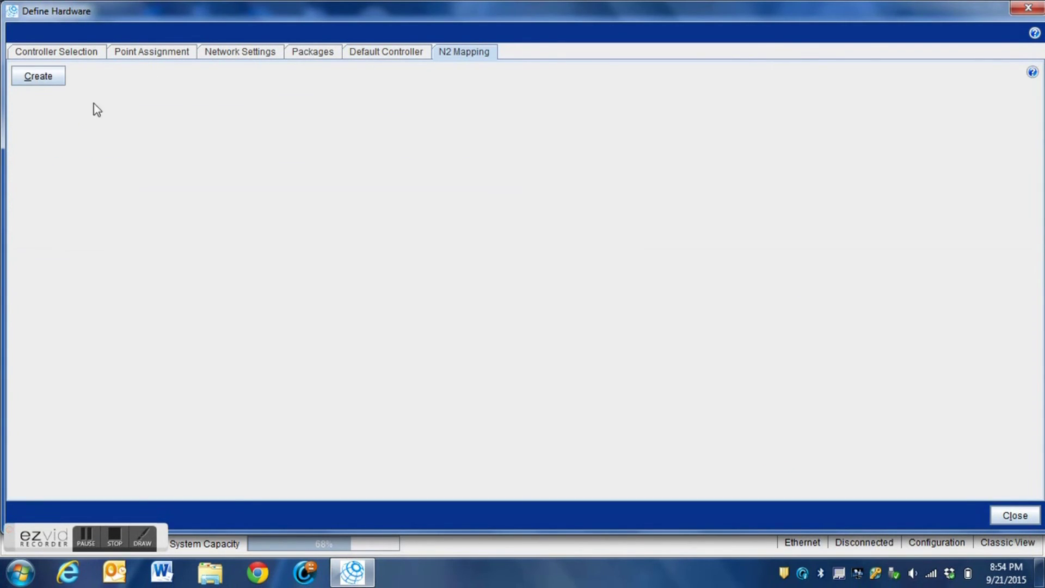
left_click(32, 79)
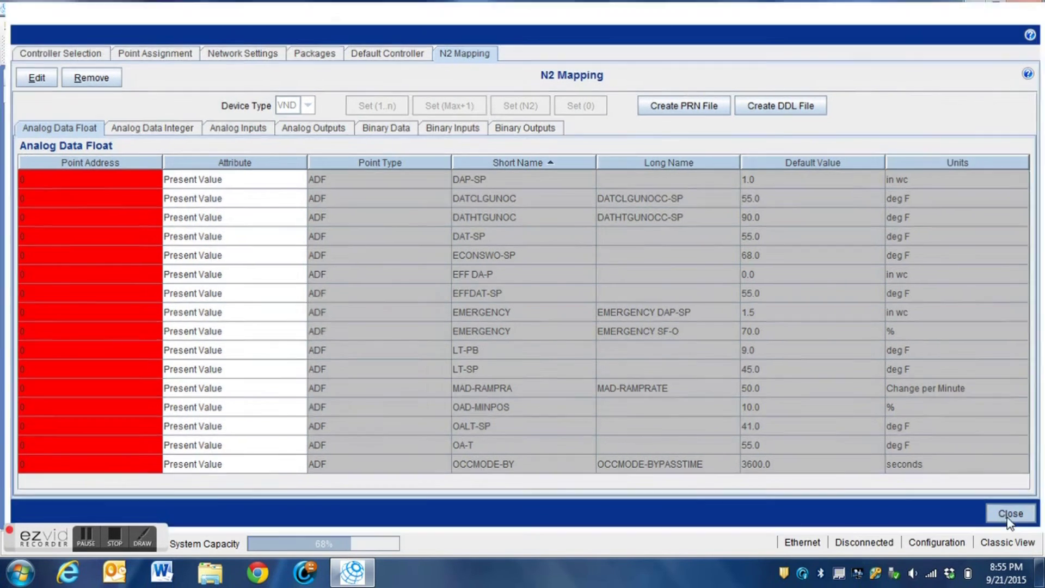
left_click(1013, 515)
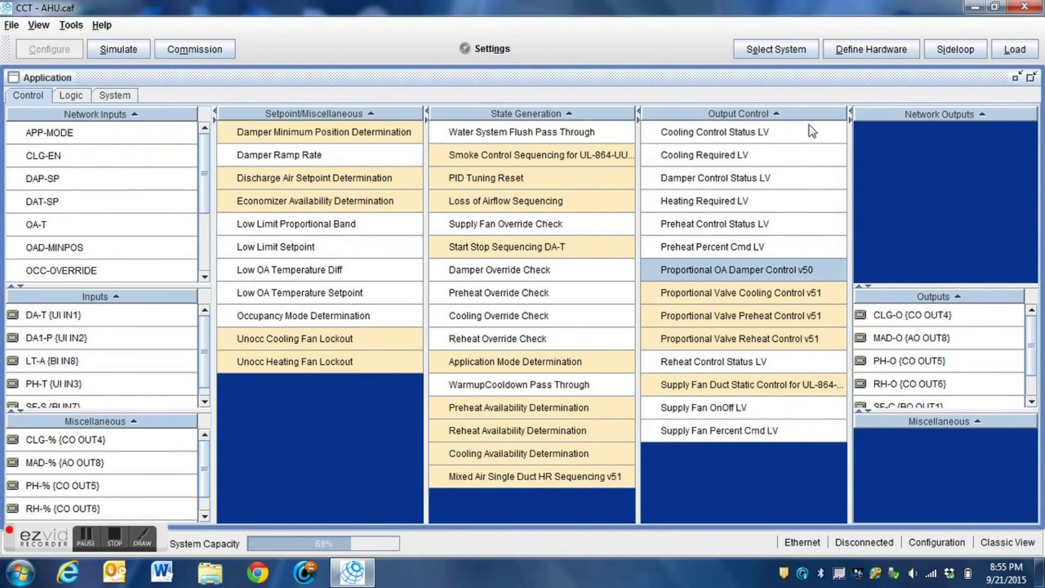